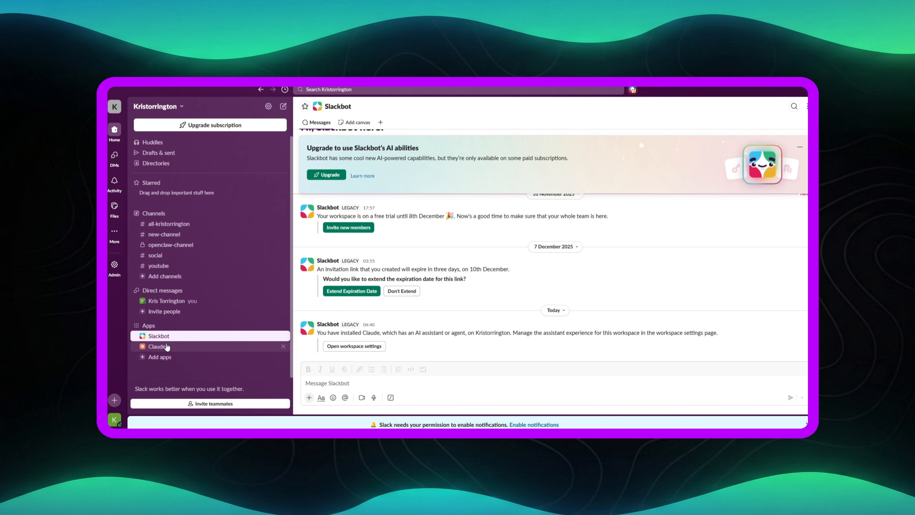
Connect a Claude account to the Claude app in Slack, choosing the first organization listed
click(156, 357)
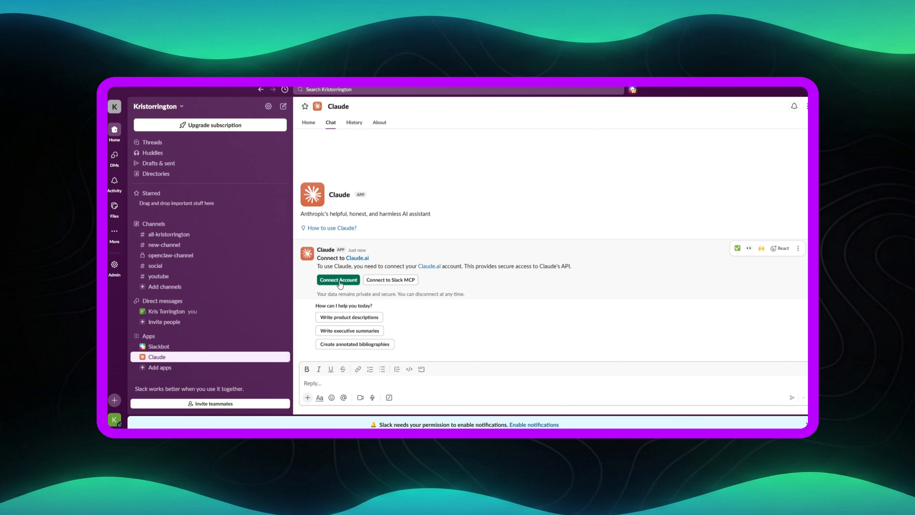
click(338, 280)
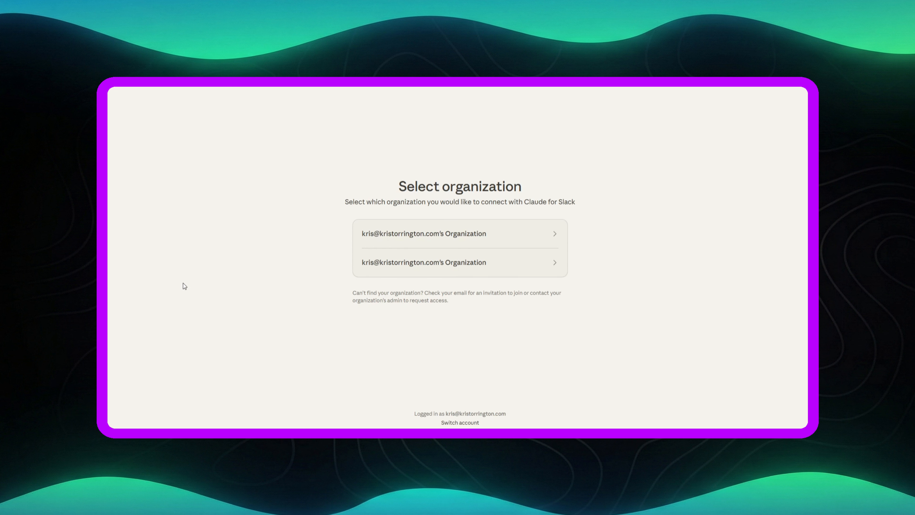
click(481, 234)
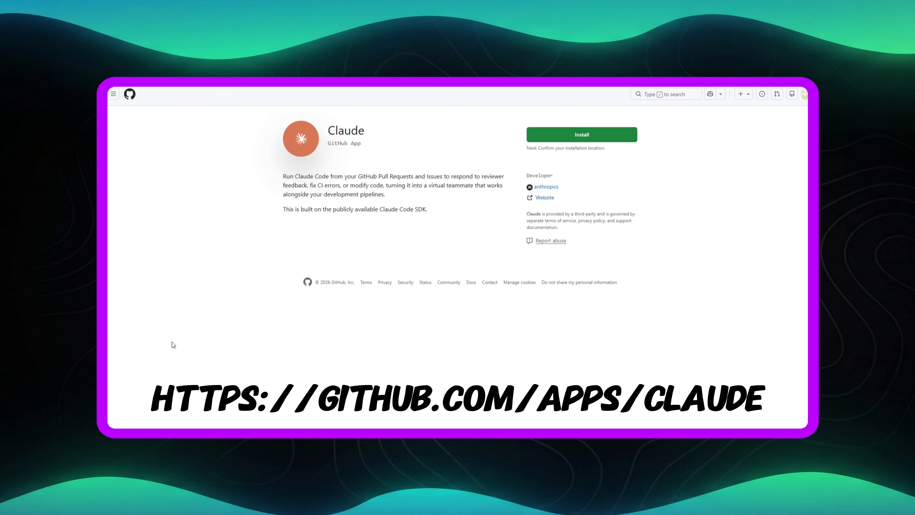
Switch to the Claude app page on GitHub, then install and authorize it for all repositories
click(589, 135)
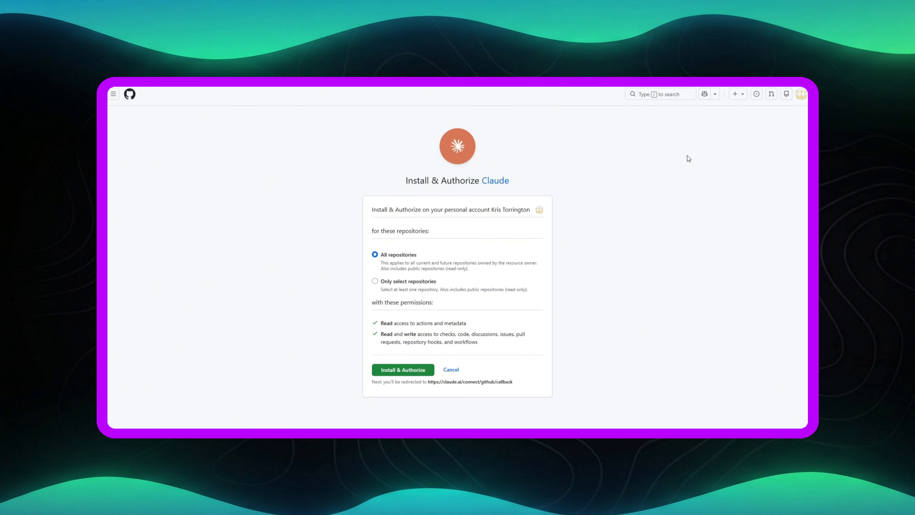
click(406, 285)
click(423, 303)
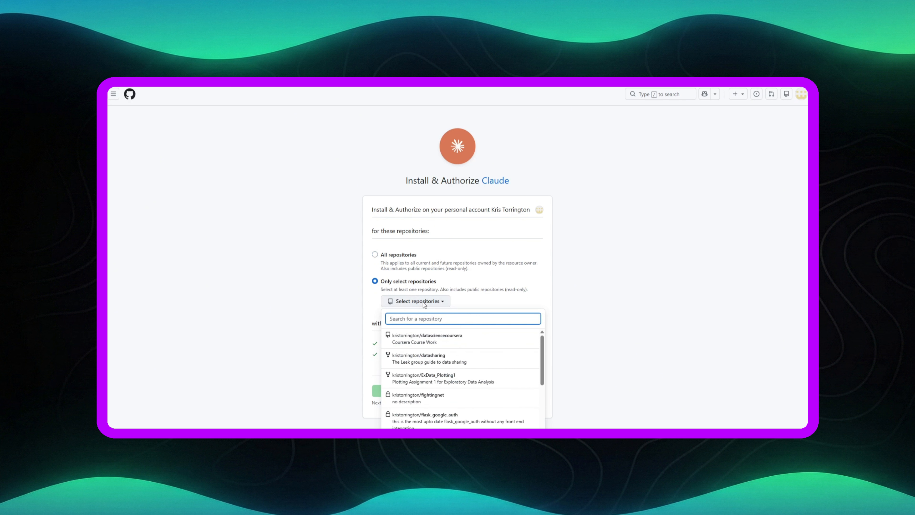
click(400, 256)
click(399, 256)
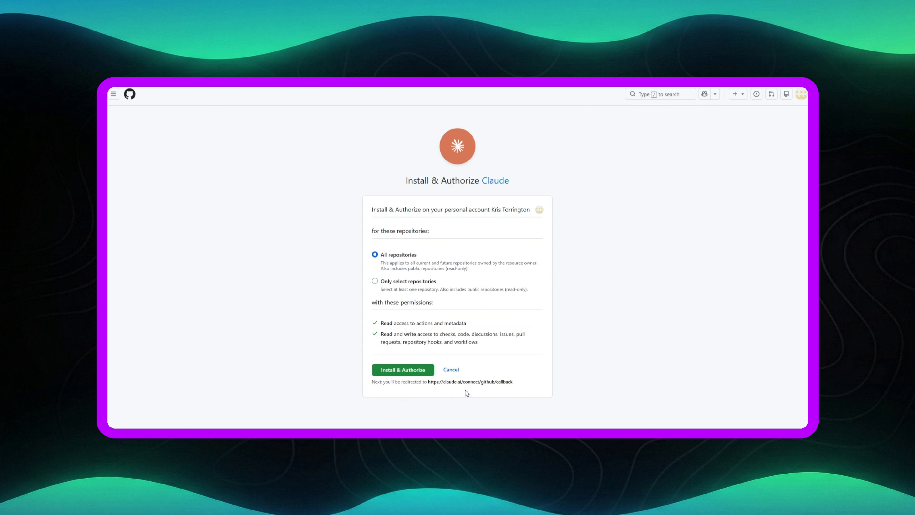
click(398, 369)
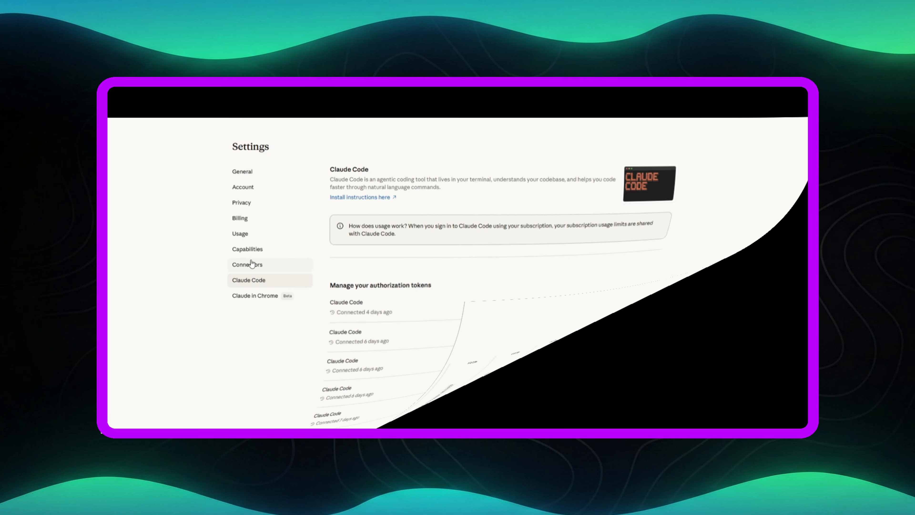
Switch to Claude's settings and check the connection status of the GitHub Integration connector
click(216, 258)
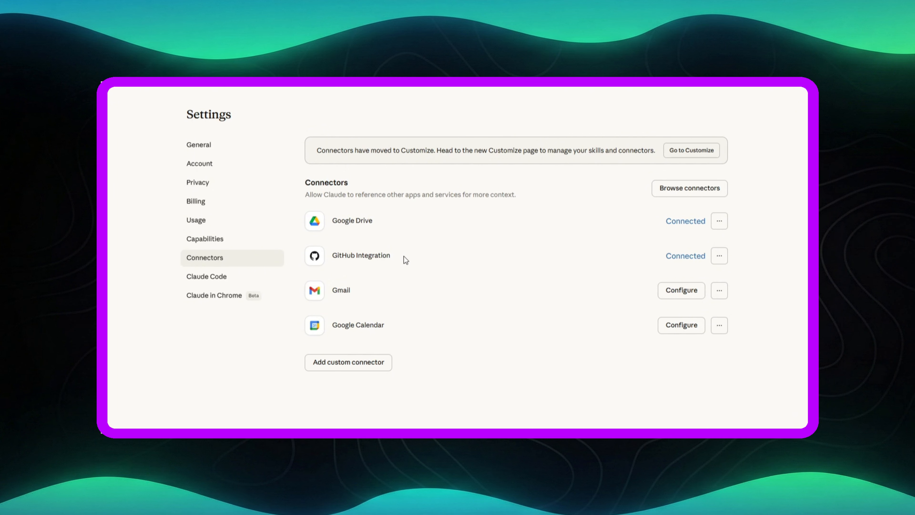
drag(665, 257, 709, 255)
click(706, 255)
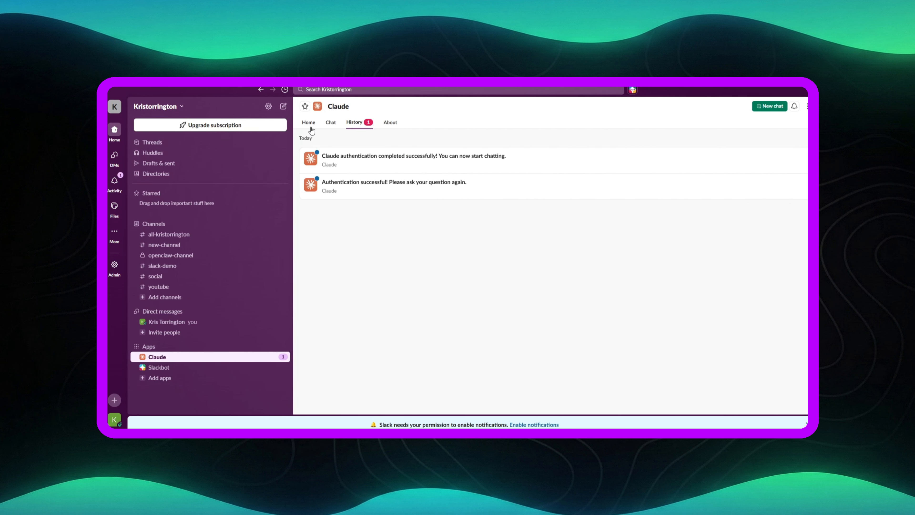
Switch to Slack, review the Claude app's model options, and try the Code + Chat routing mode before returning to Code only
click(309, 123)
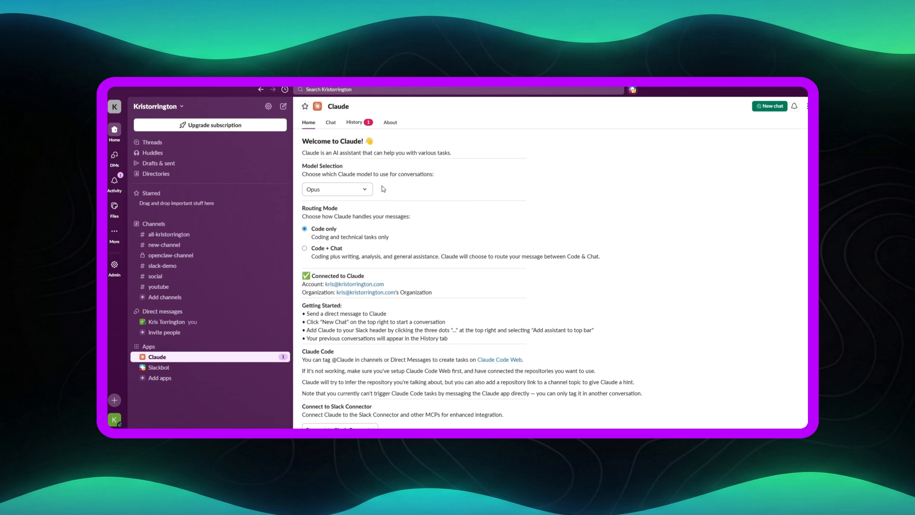
click(371, 190)
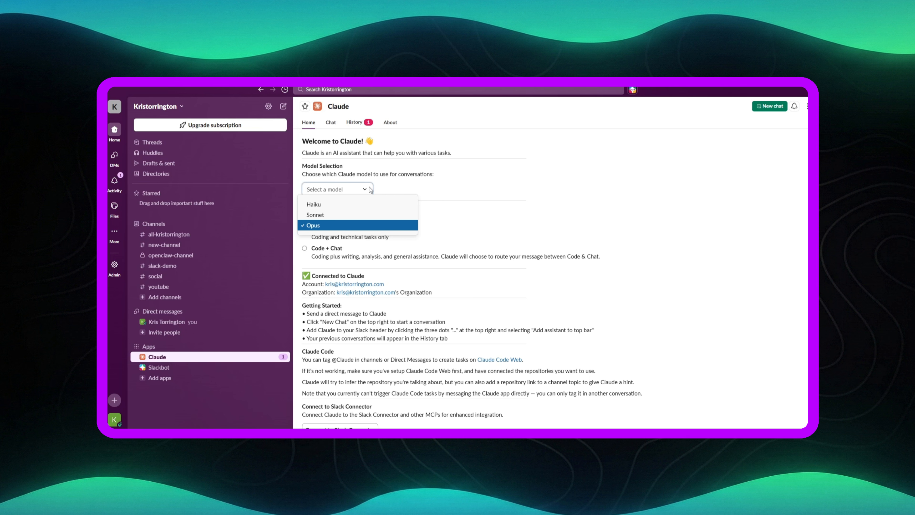
click(371, 190)
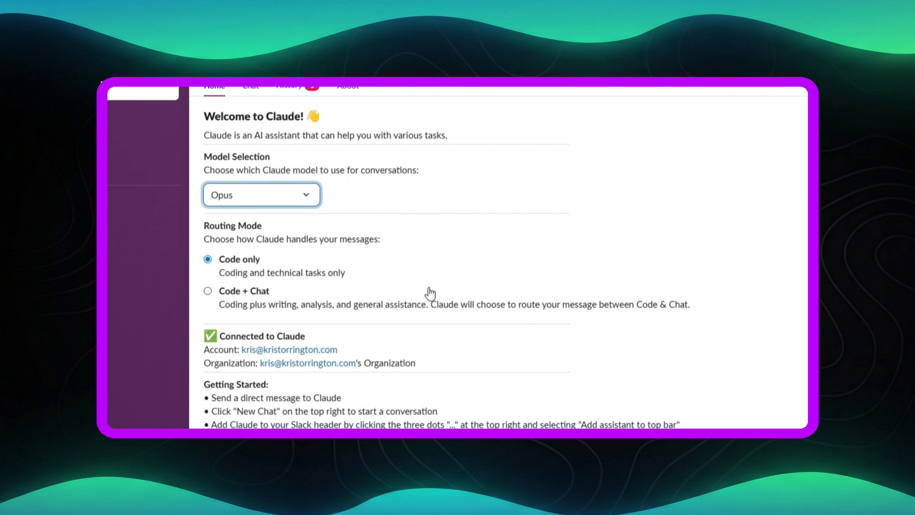
click(435, 310)
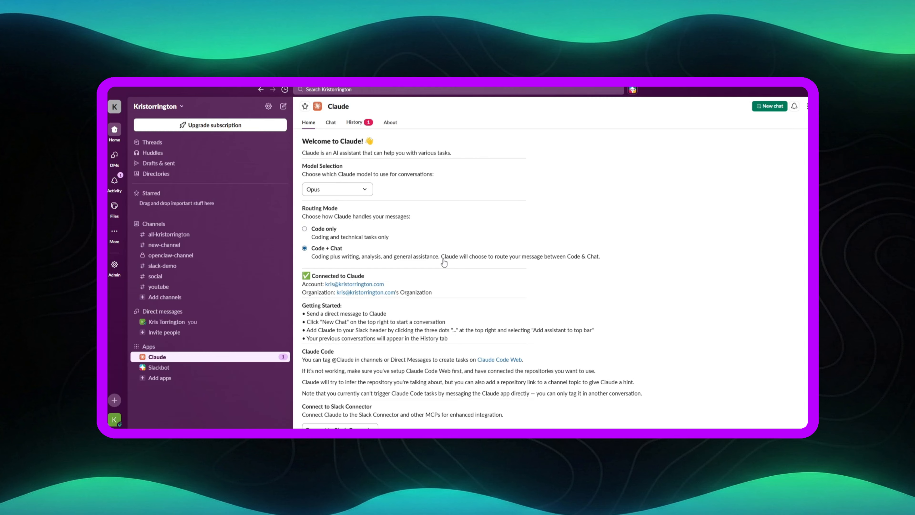
click(208, 259)
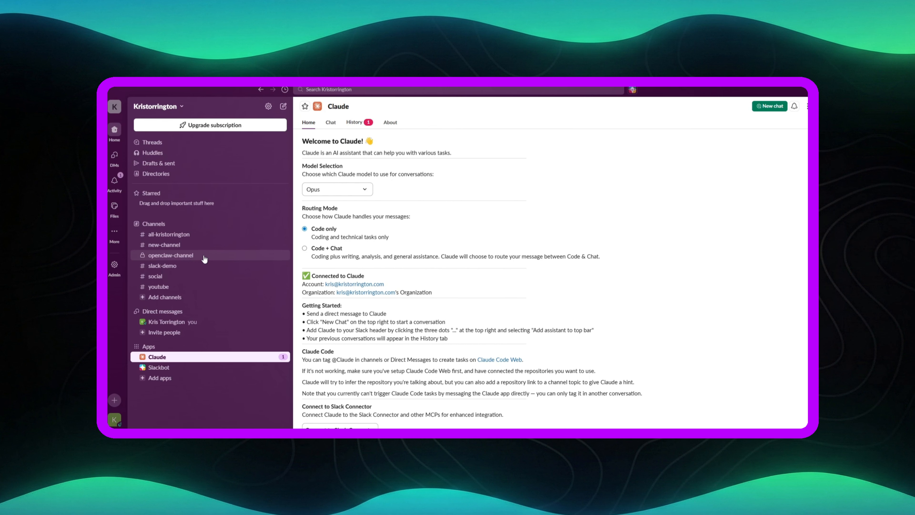
click(194, 264)
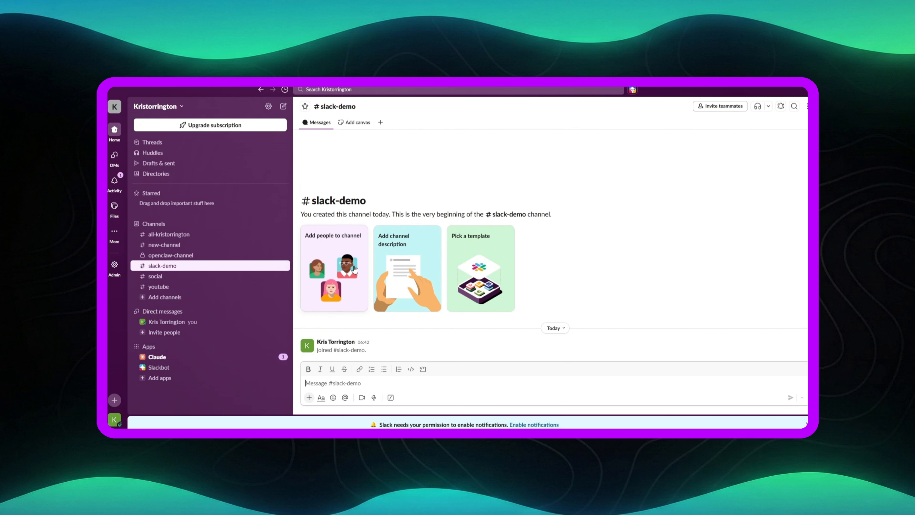
mouse_move(755, 338)
text(/in)
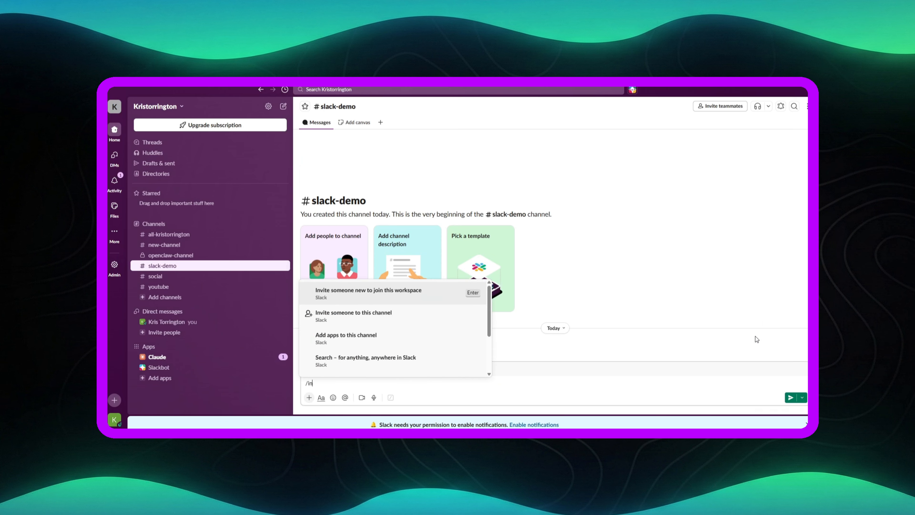
text(vite @c)
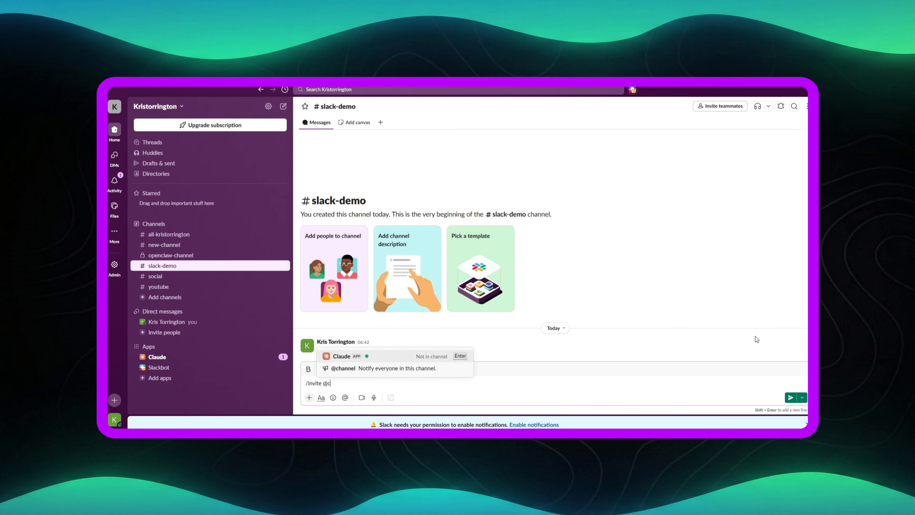
key(Return)
key(Return)
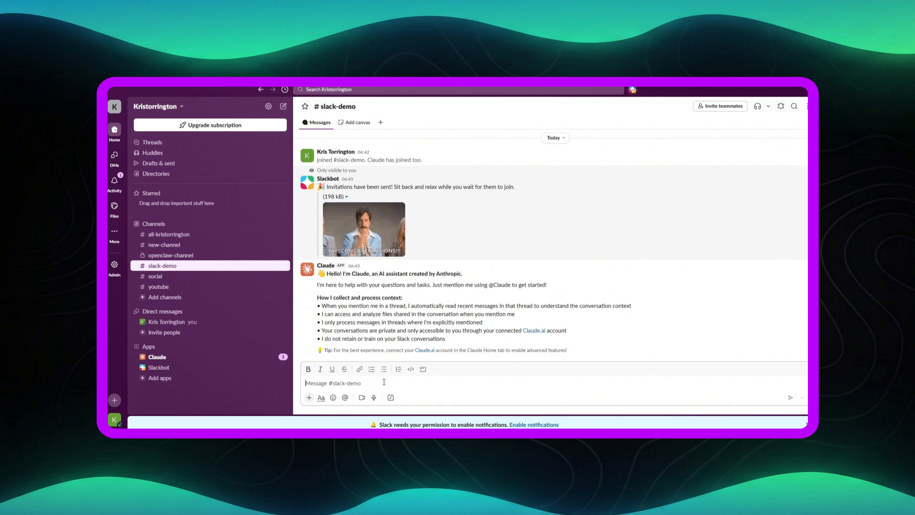
text(Hi @cla)
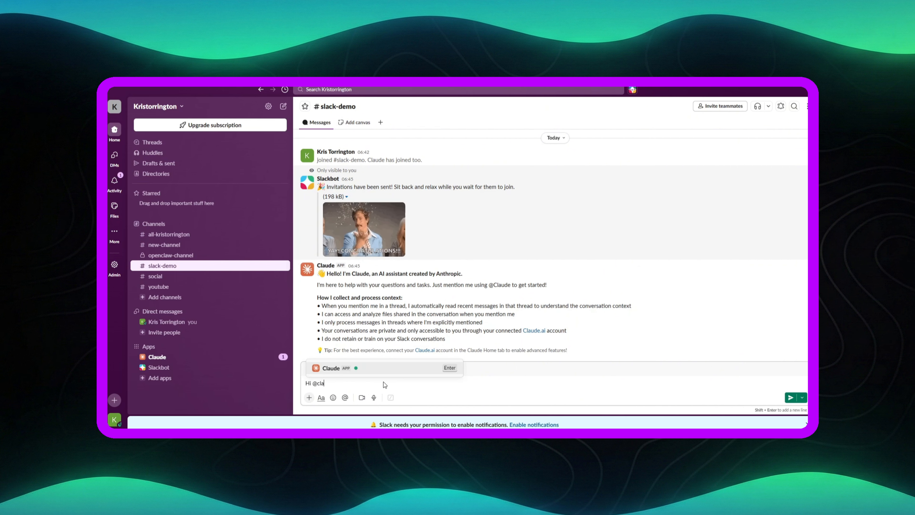
key(Return)
text(!)
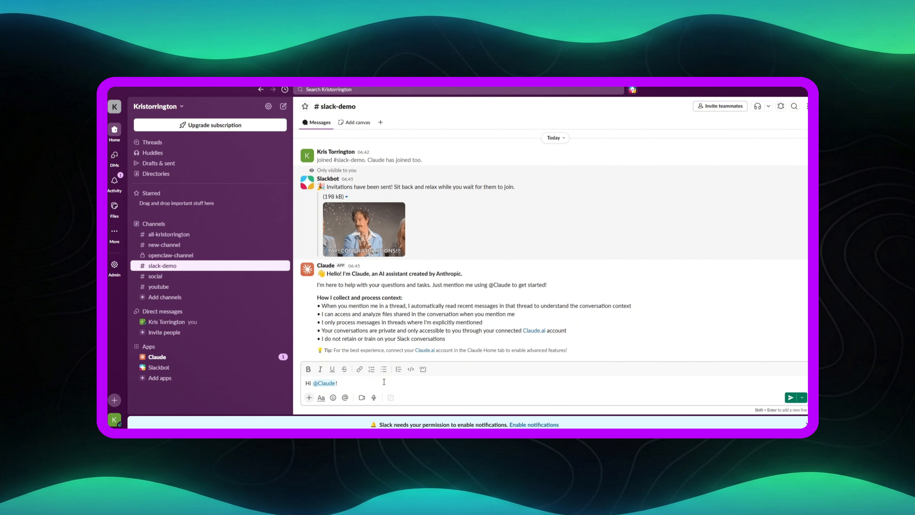
key(Return)
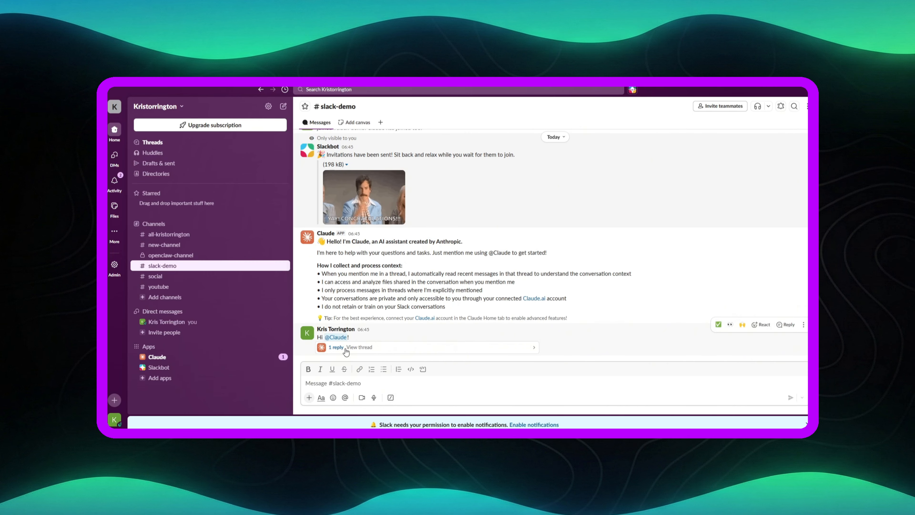
From Claude's reply thread, switch the session to the test-repo repository and set it as the default for this channel
click(518, 351)
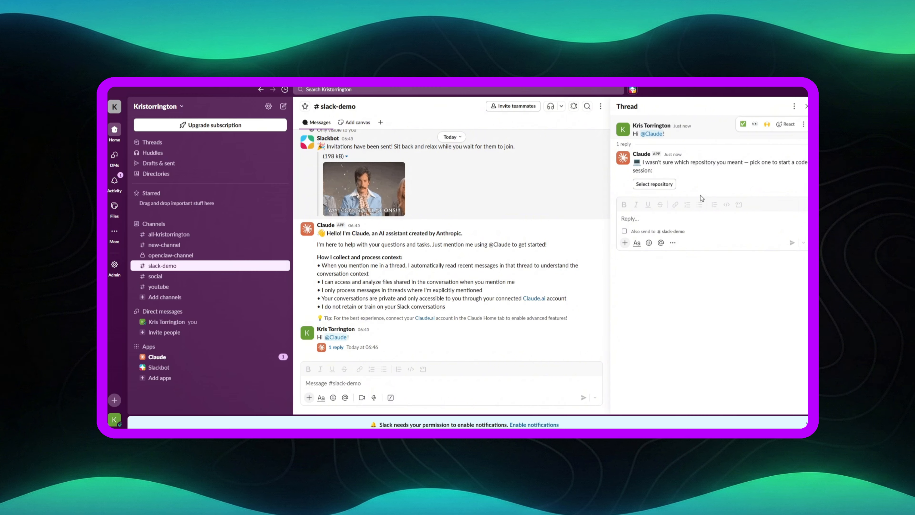
click(666, 185)
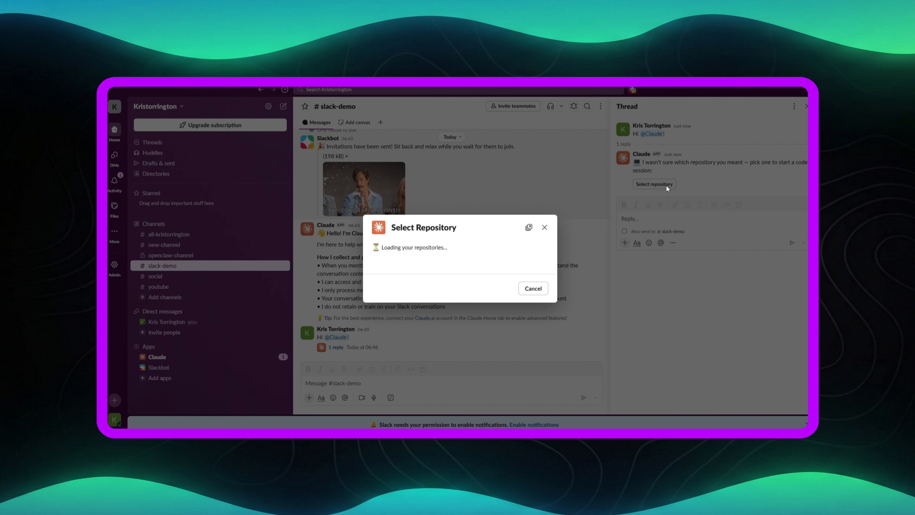
click(481, 245)
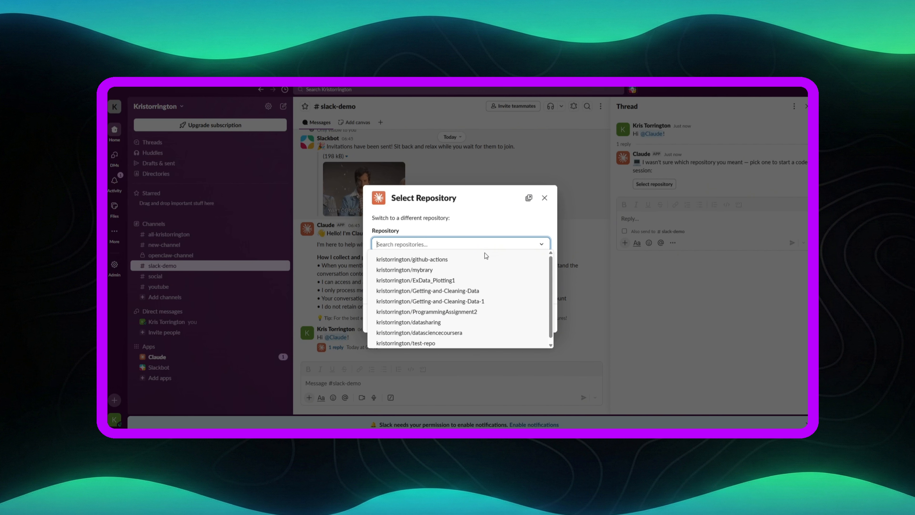
click(434, 343)
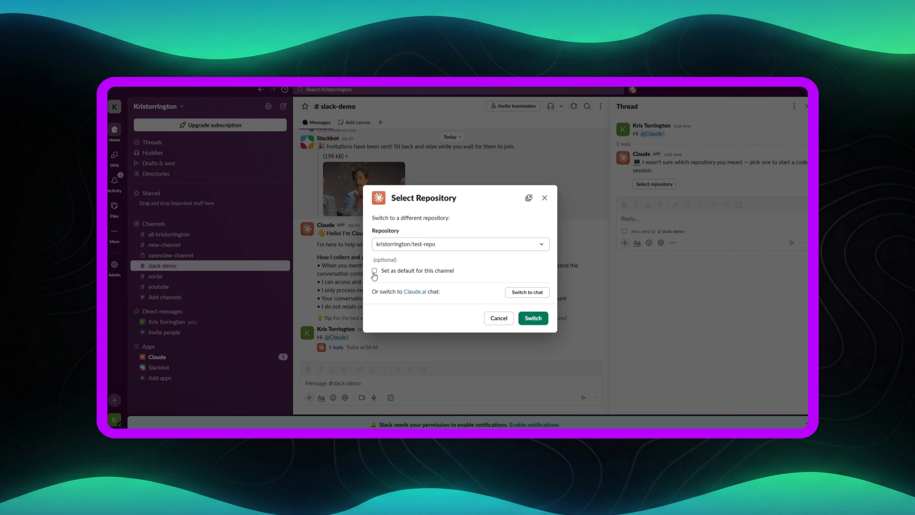
click(374, 271)
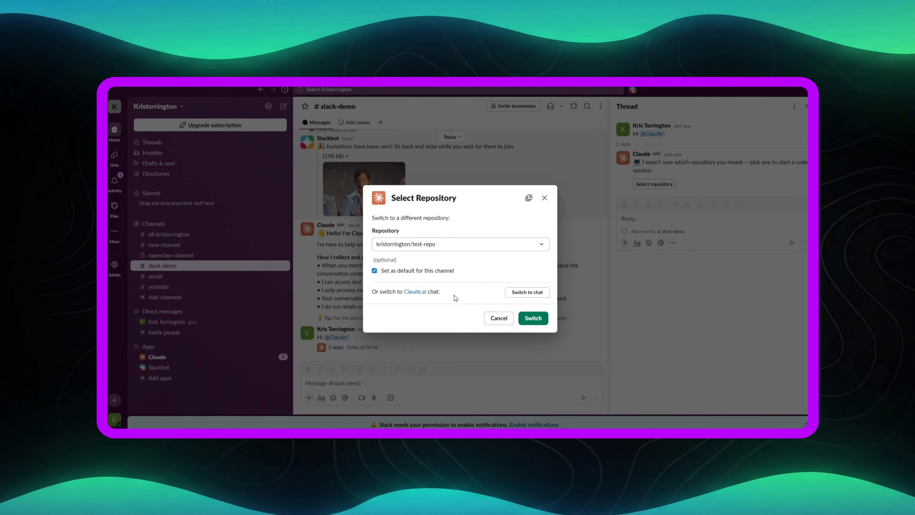
click(536, 322)
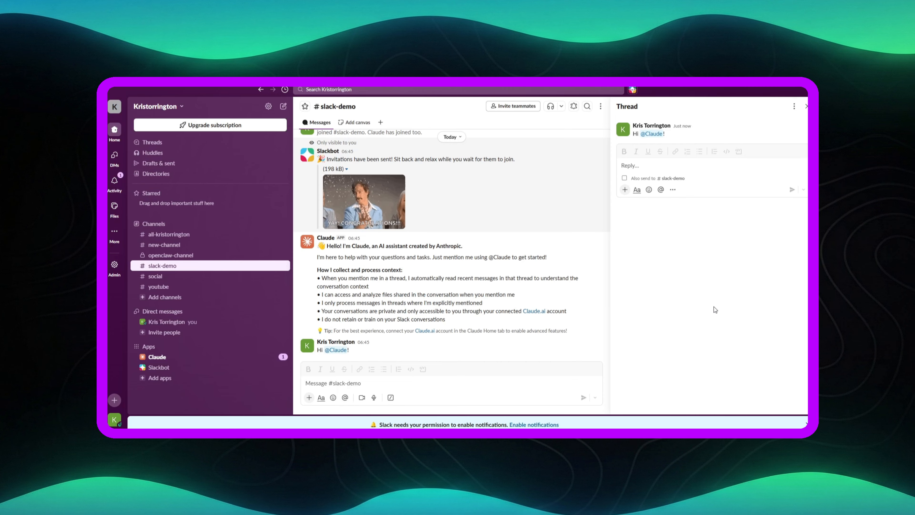
text(@)
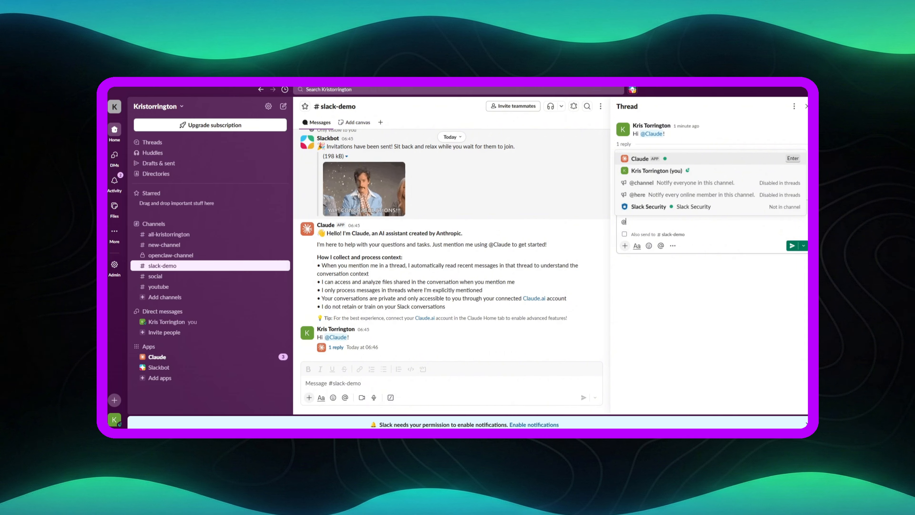
text(Claude can you analyse the test-repo?)
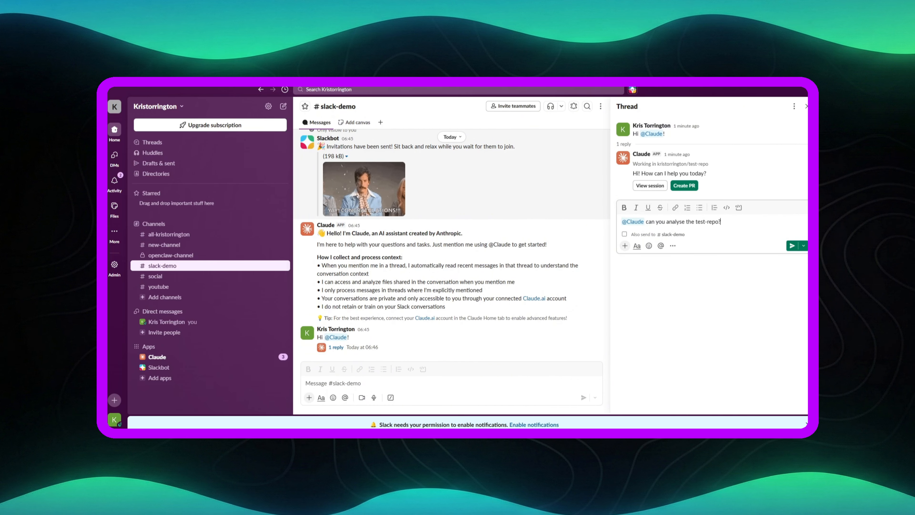
key(Return)
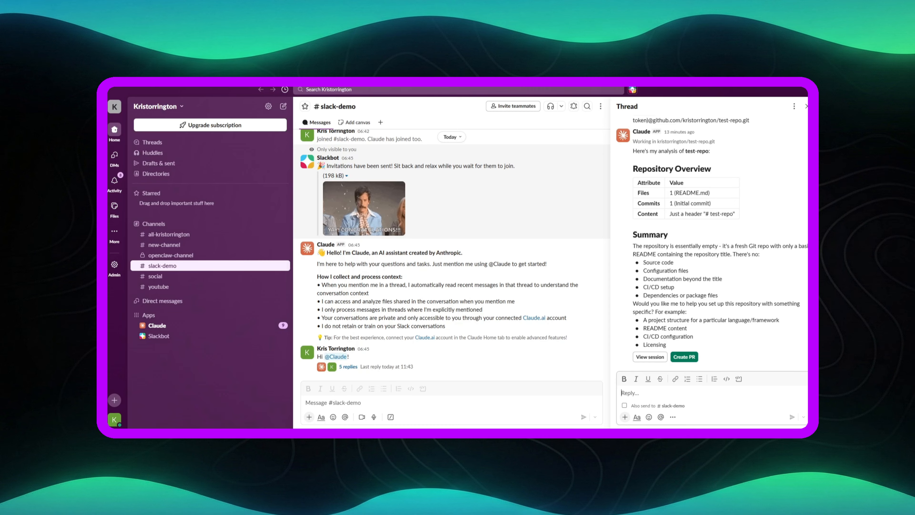
text(@cl)
key(Return)
text(createa)
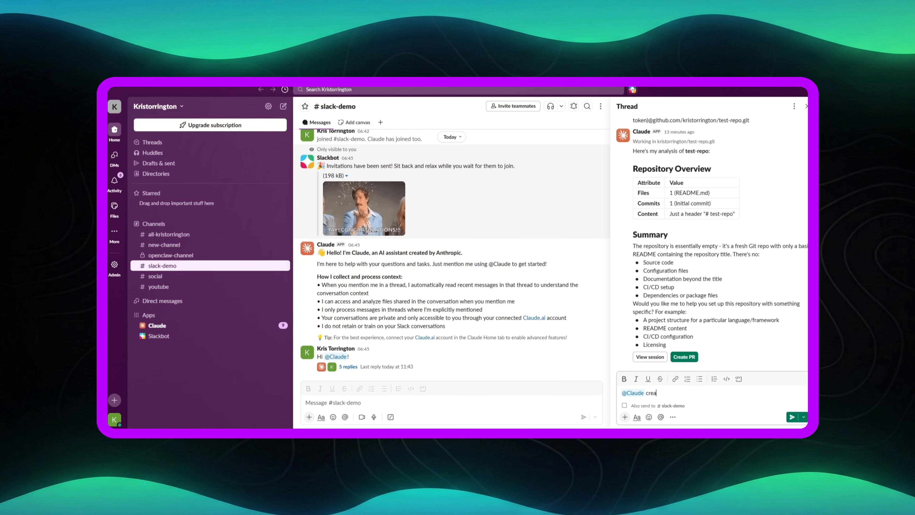
key(BackSpace)
key(BackSpace)
text(a snake game a)
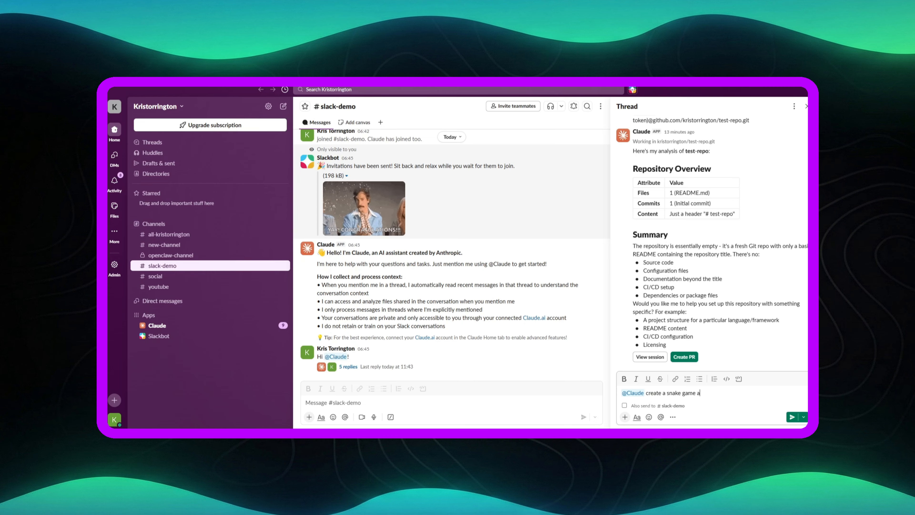
text(nd then create a PR on)
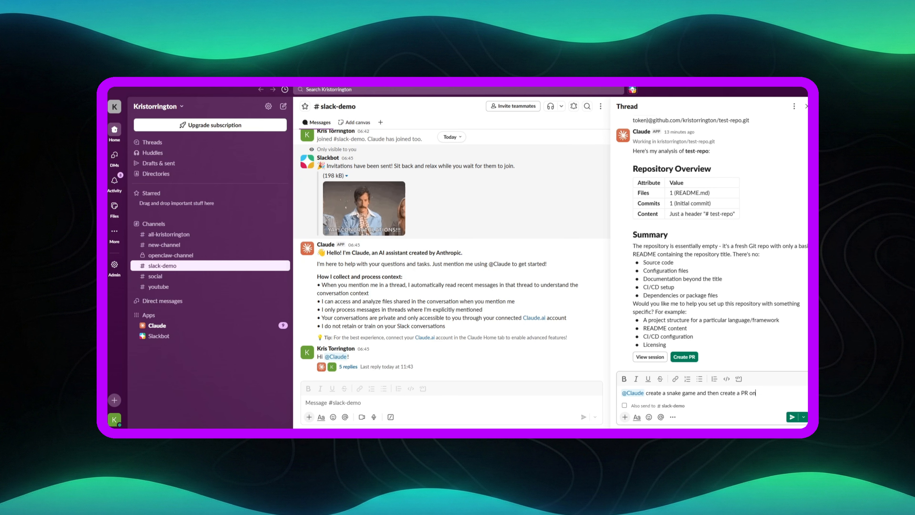
text( the test-repo)
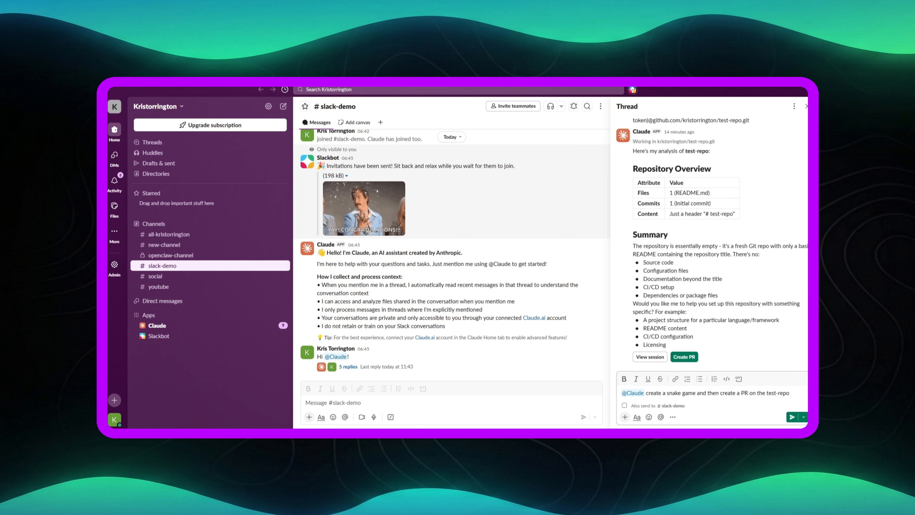
key(Return)
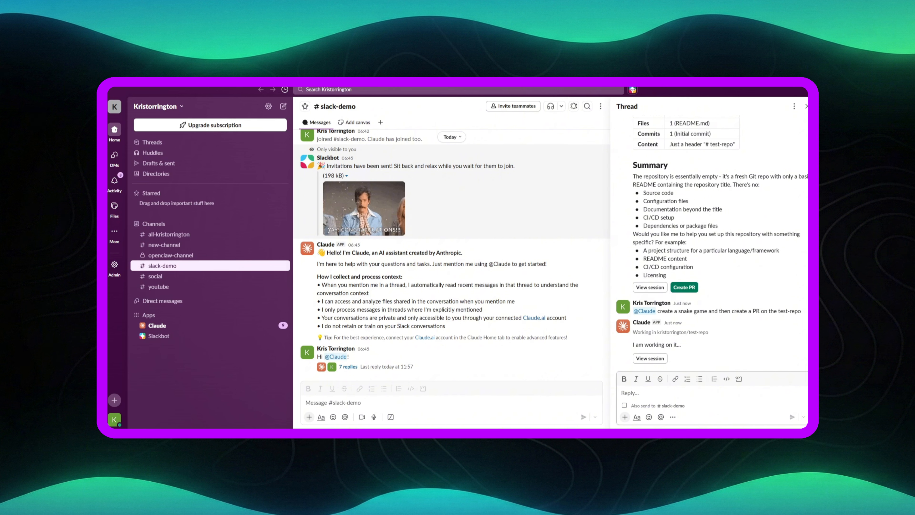
Expand Claude's full reply about the snake game in the thread and open its linked pull request on GitHub
click(647, 359)
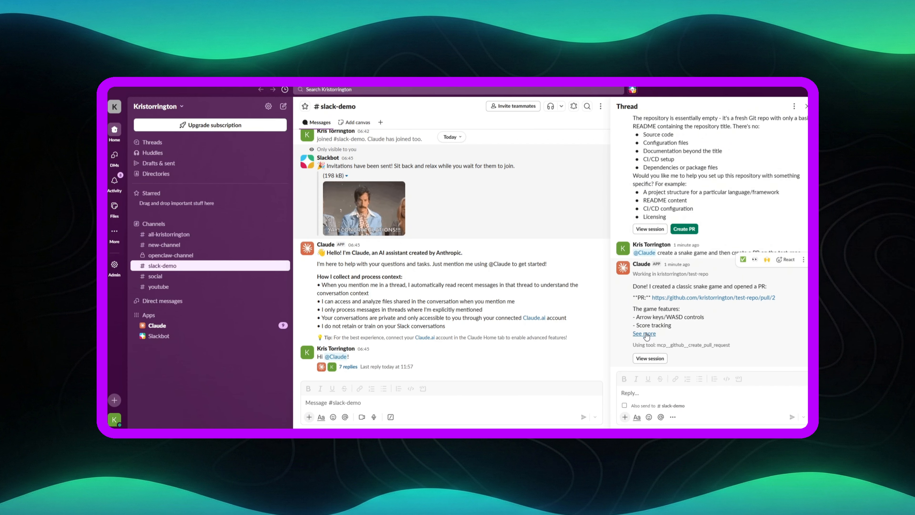
click(645, 334)
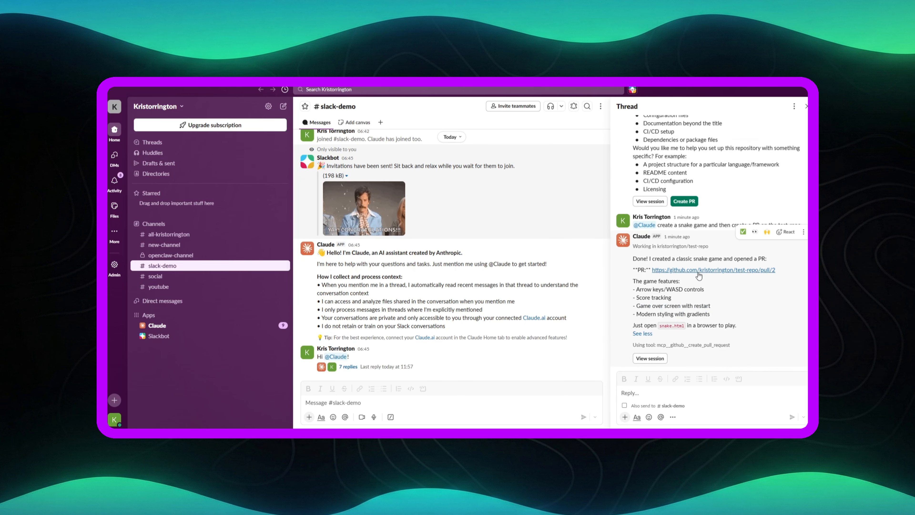
click(699, 270)
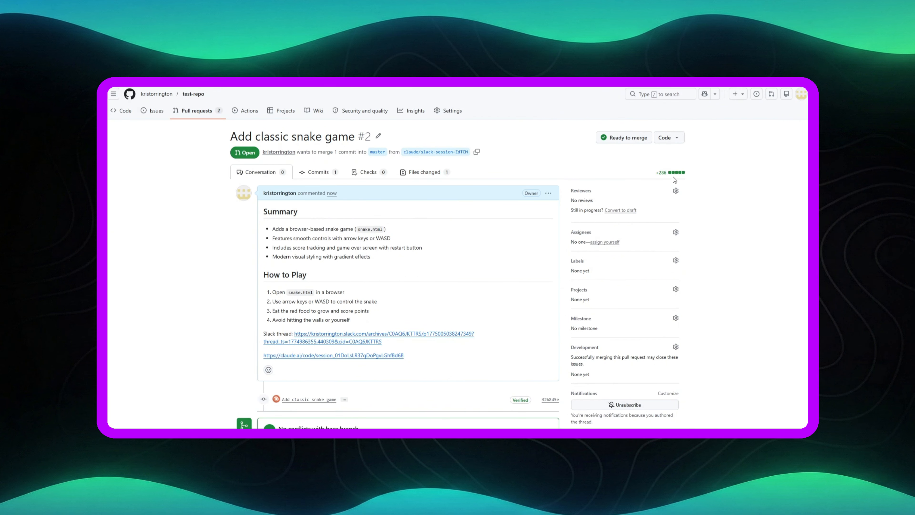
Merge the "Add classic snake game" pull request #2 into master with the default commit message
click(640, 140)
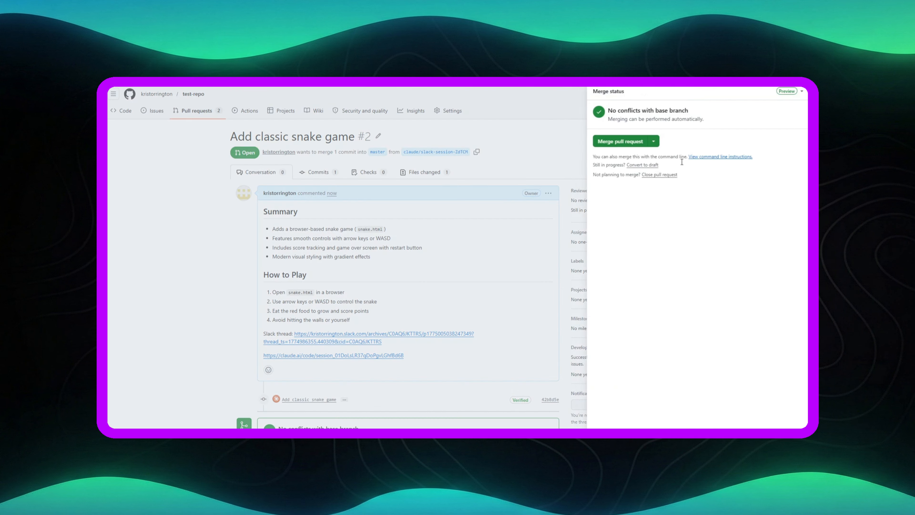
click(618, 145)
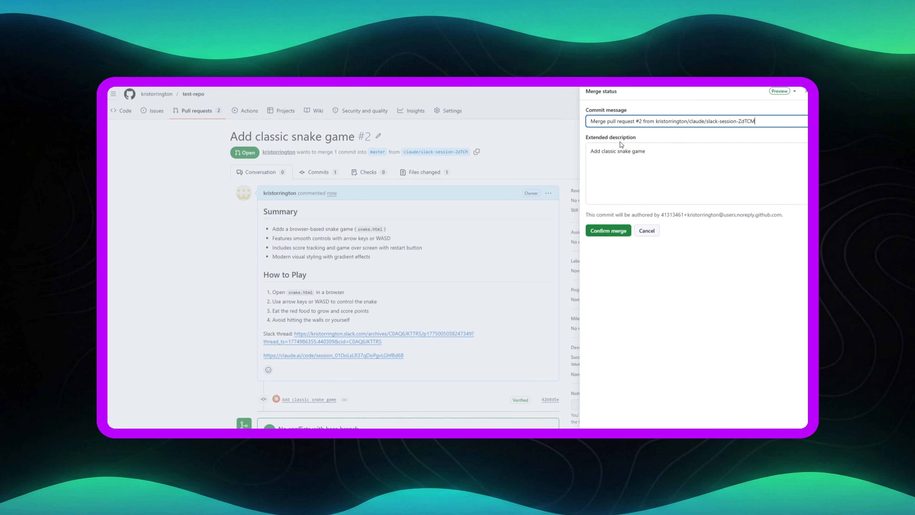
click(609, 233)
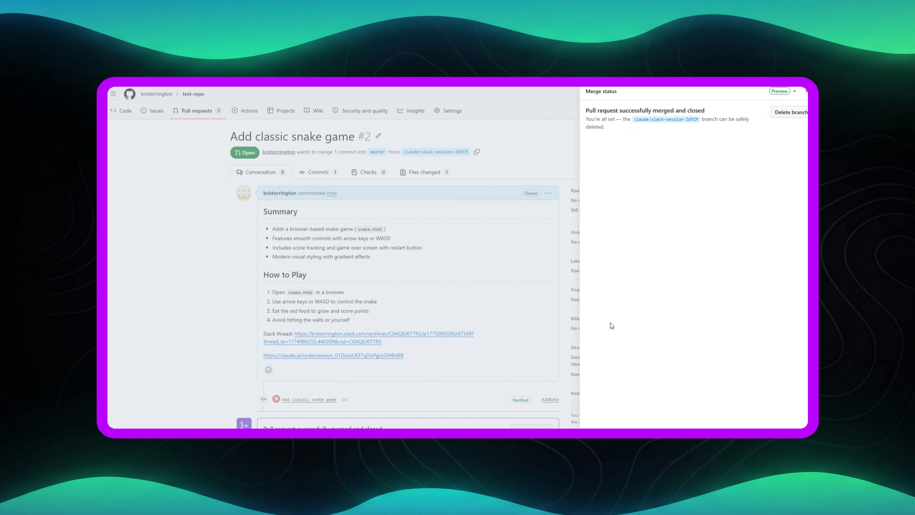